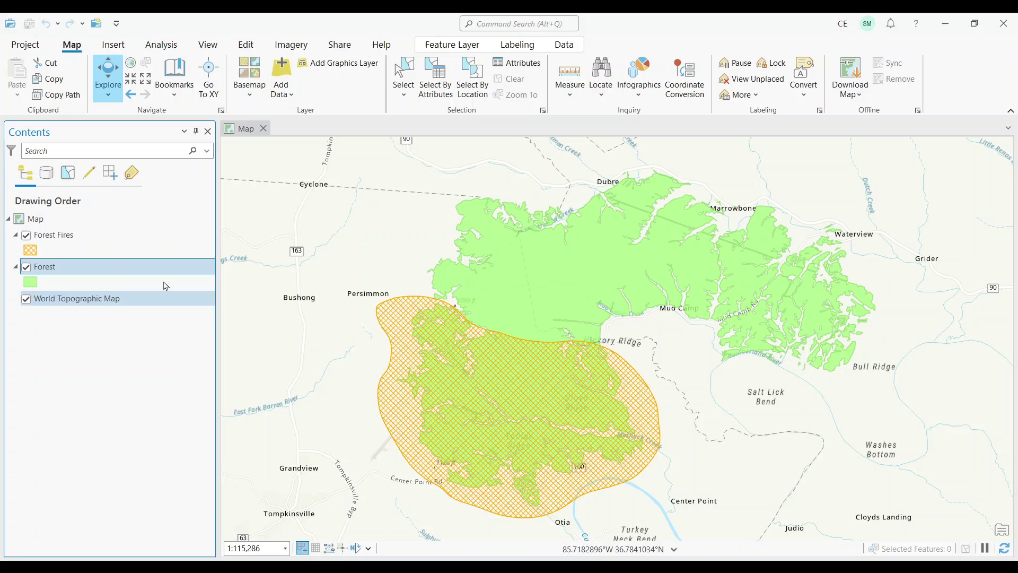
Briefly hide and reshow the fire area, then open the Analysis geoprocessing Tools pane
{"action": "left_click", "coordinate": [26, 235]}
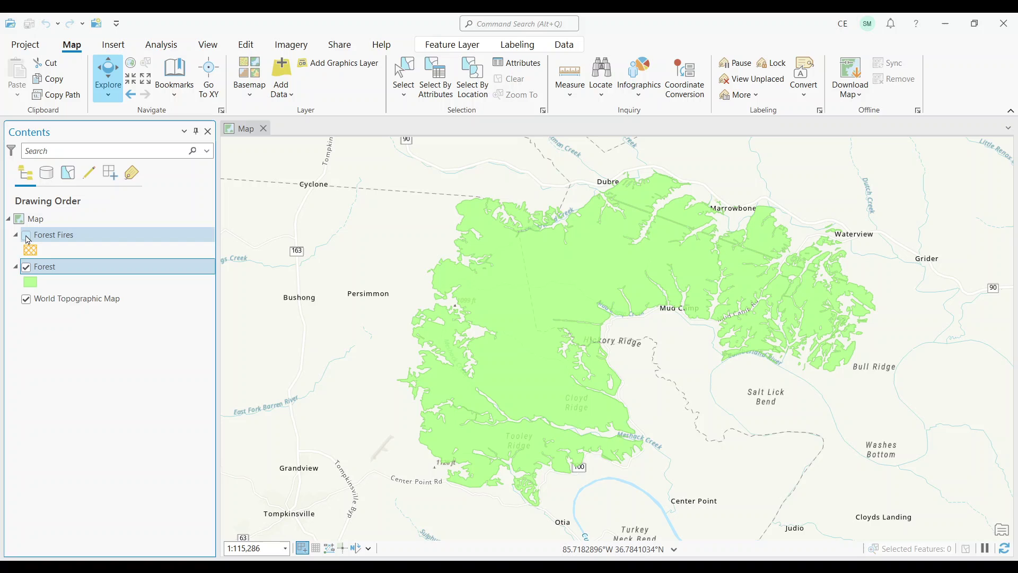
{"action": "left_click", "coordinate": [26, 236]}
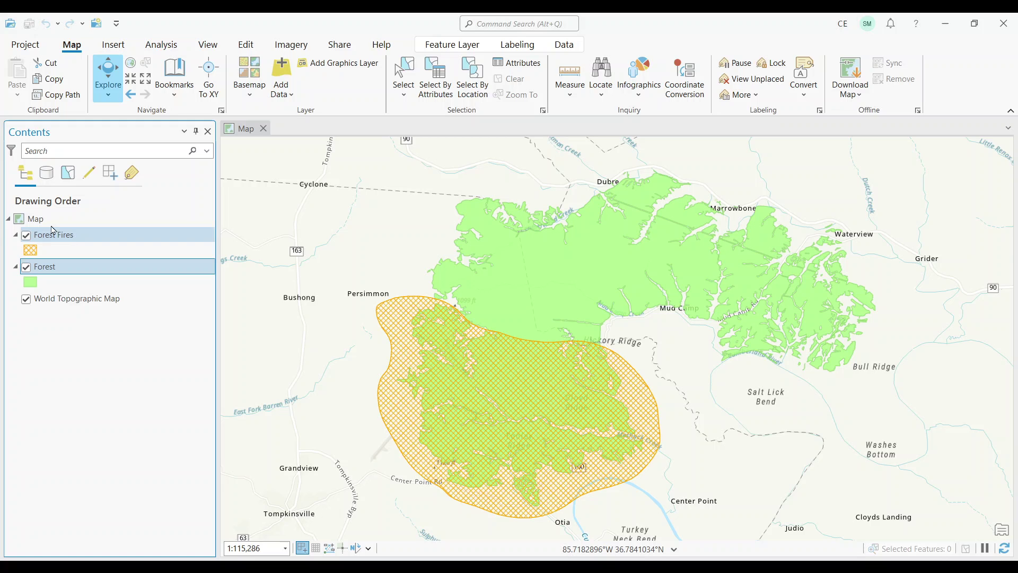
{"action": "left_click", "coordinate": [161, 45]}
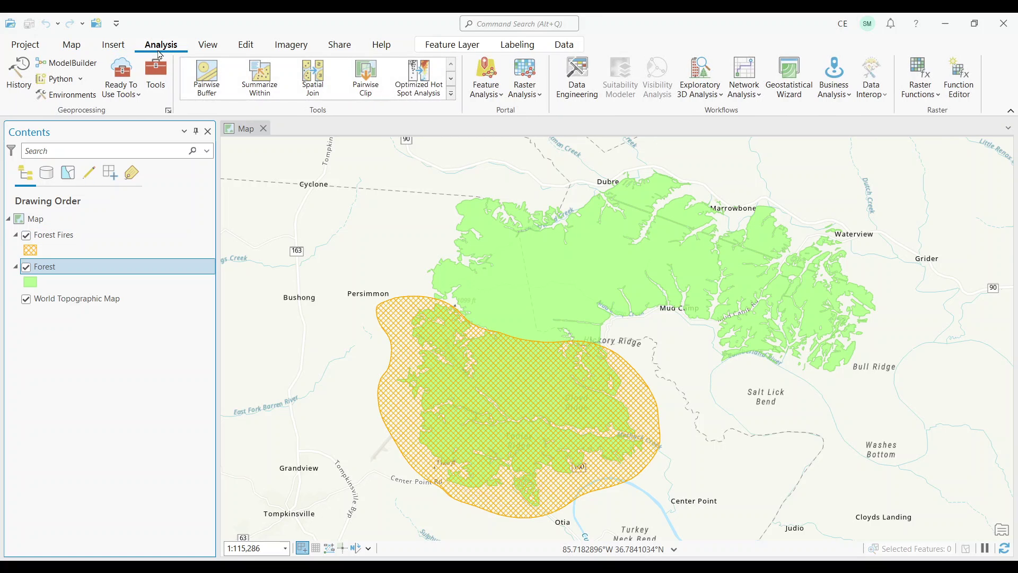
{"action": "left_click", "coordinate": [156, 76]}
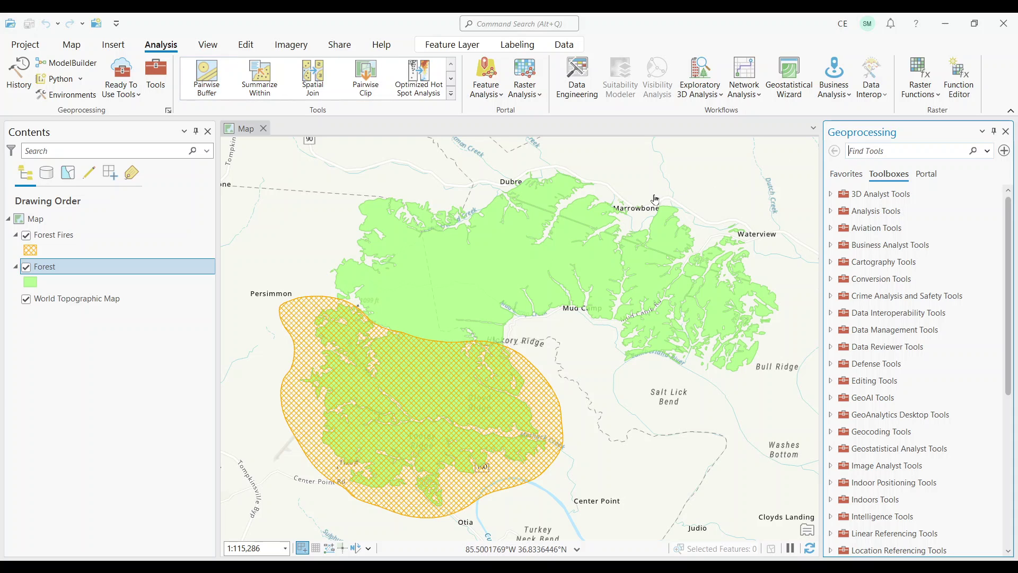
{"action": "type", "text": "erase"}
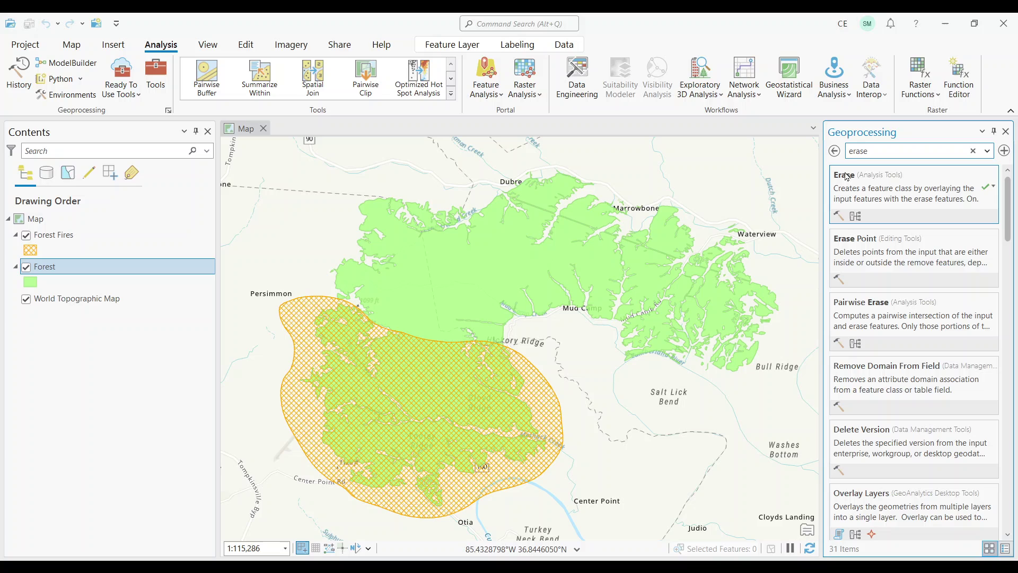
Run Erase with Input Features 'Forest' and Erase Features 'Forest Fires'
{"action": "left_click", "coordinate": [848, 176]}
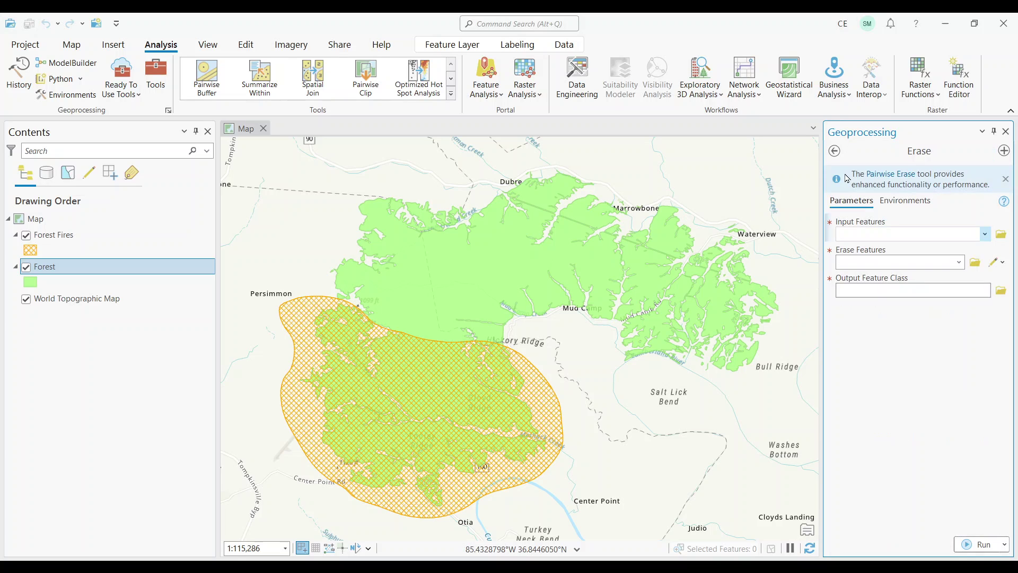
{"action": "left_click", "coordinate": [915, 234]}
{"action": "left_click", "coordinate": [987, 234]}
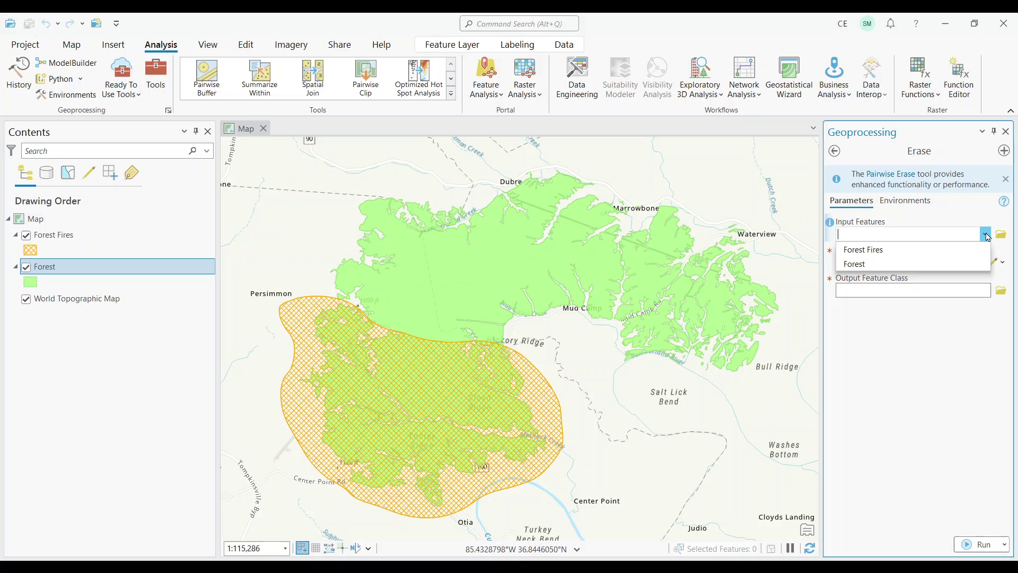
{"action": "left_click", "coordinate": [856, 264]}
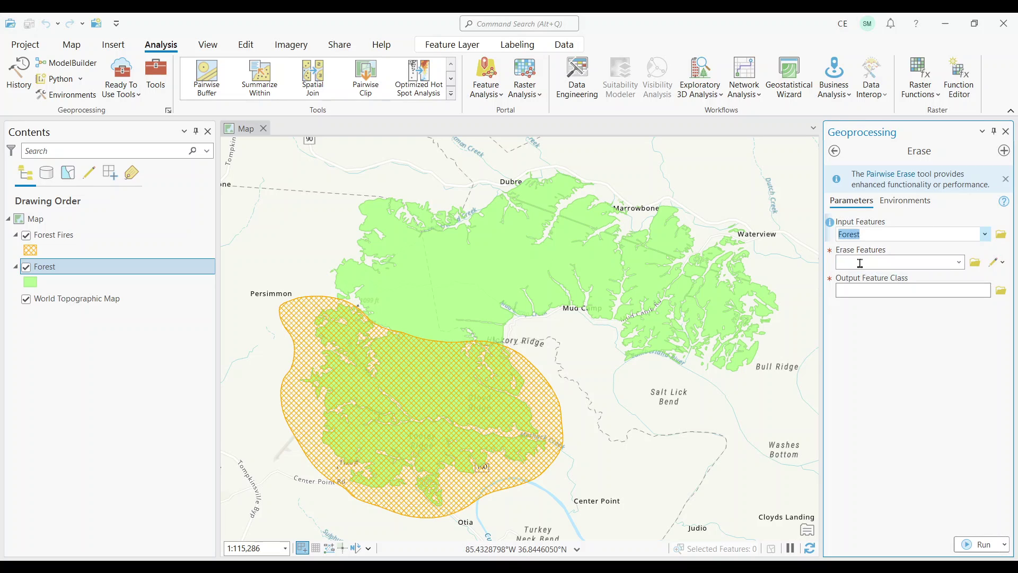
{"action": "left_click", "coordinate": [960, 263]}
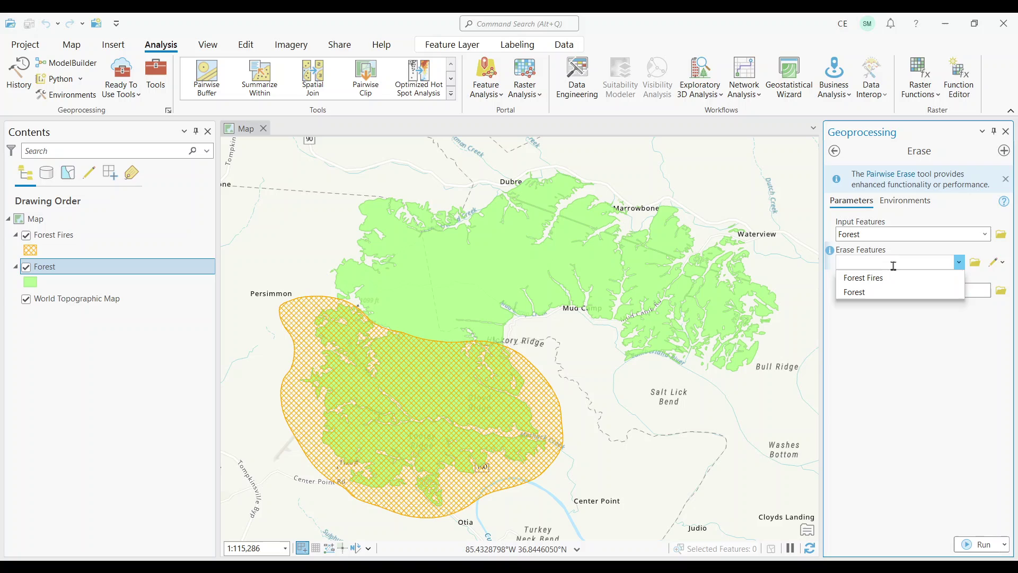
{"action": "left_click", "coordinate": [875, 276]}
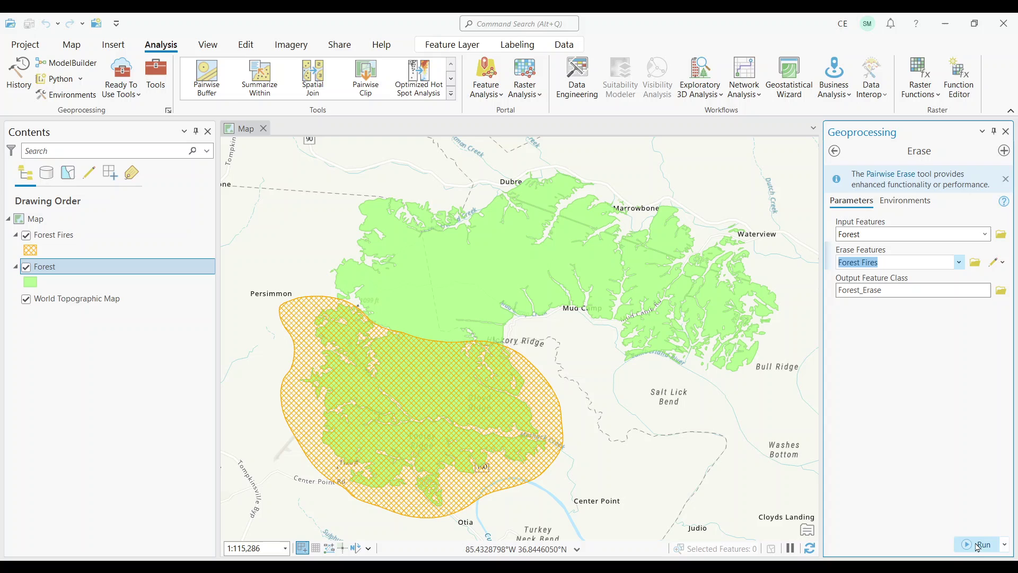
{"action": "left_click", "coordinate": [979, 545]}
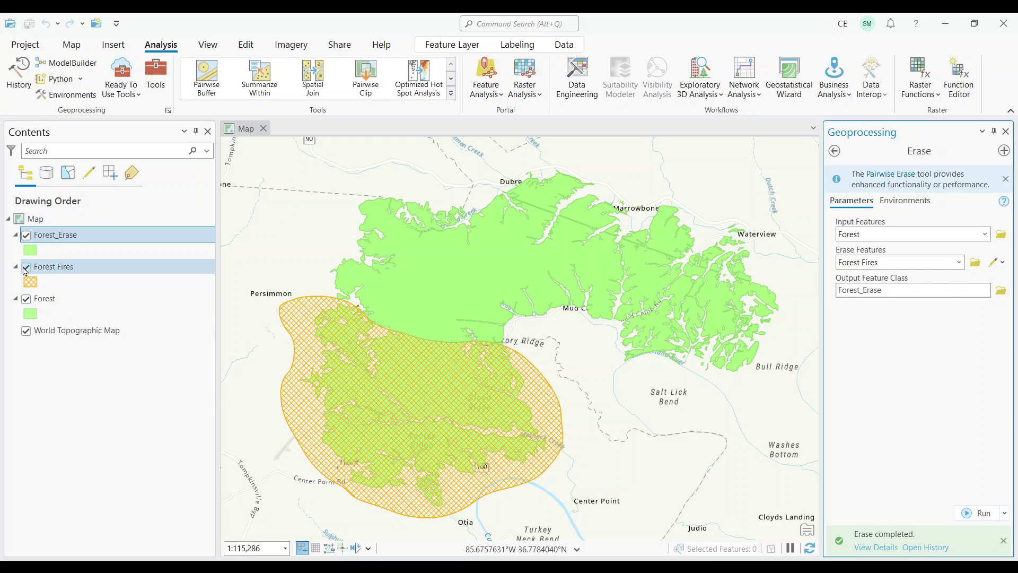
Hide Forest, compare by toggling Forest Fires, then leave Forest Fires unchecked
{"action": "left_click", "coordinate": [26, 298]}
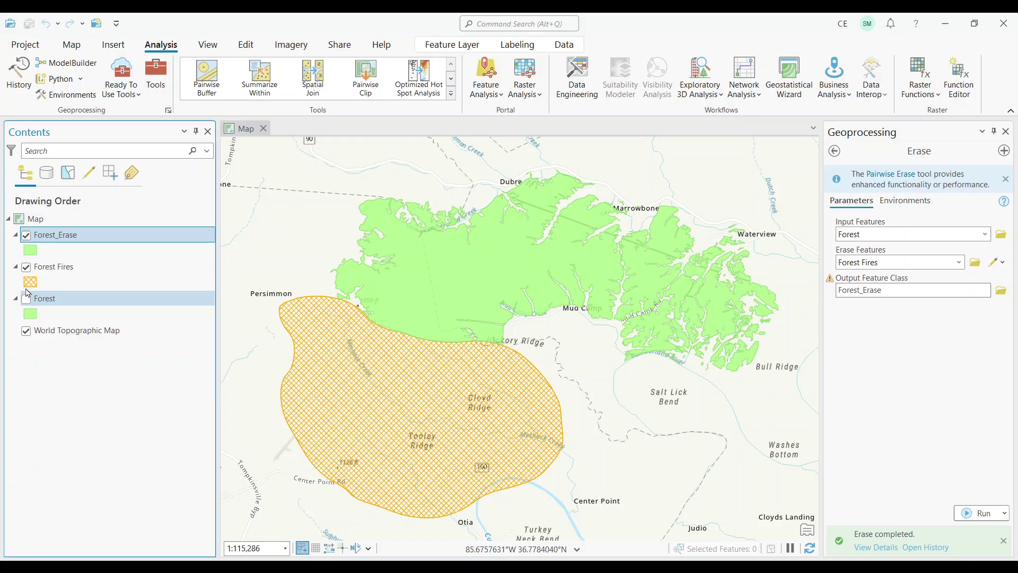
{"action": "left_click", "coordinate": [26, 266]}
{"action": "left_click", "coordinate": [26, 267]}
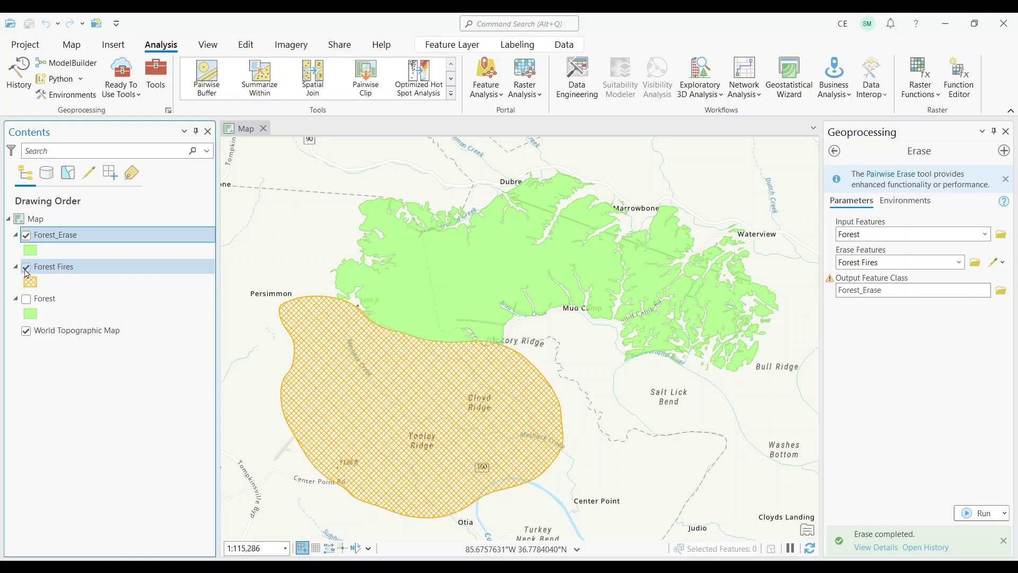
{"action": "left_click", "coordinate": [26, 267]}
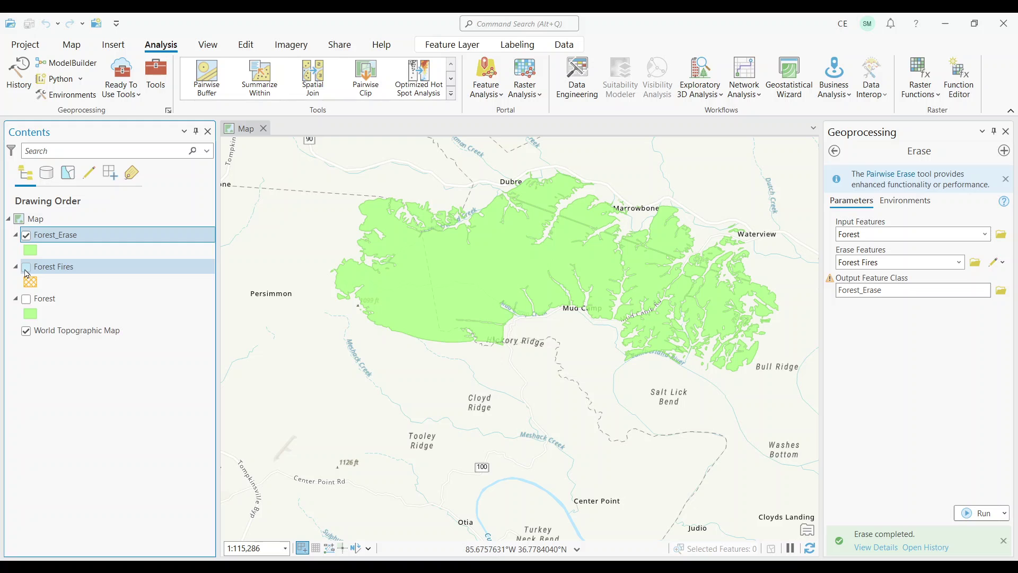
{"action": "left_click", "coordinate": [25, 267]}
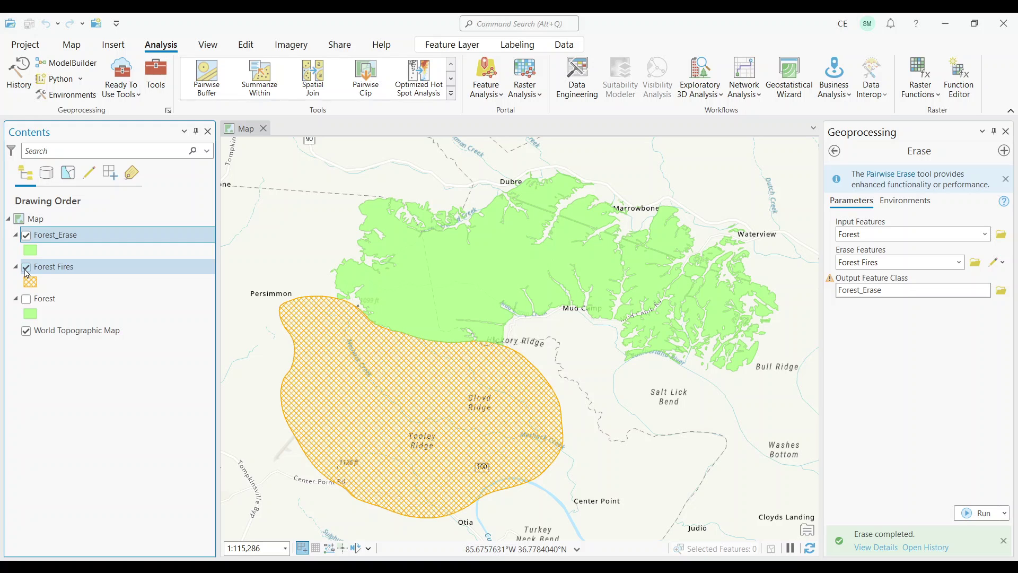
{"action": "left_click", "coordinate": [26, 268]}
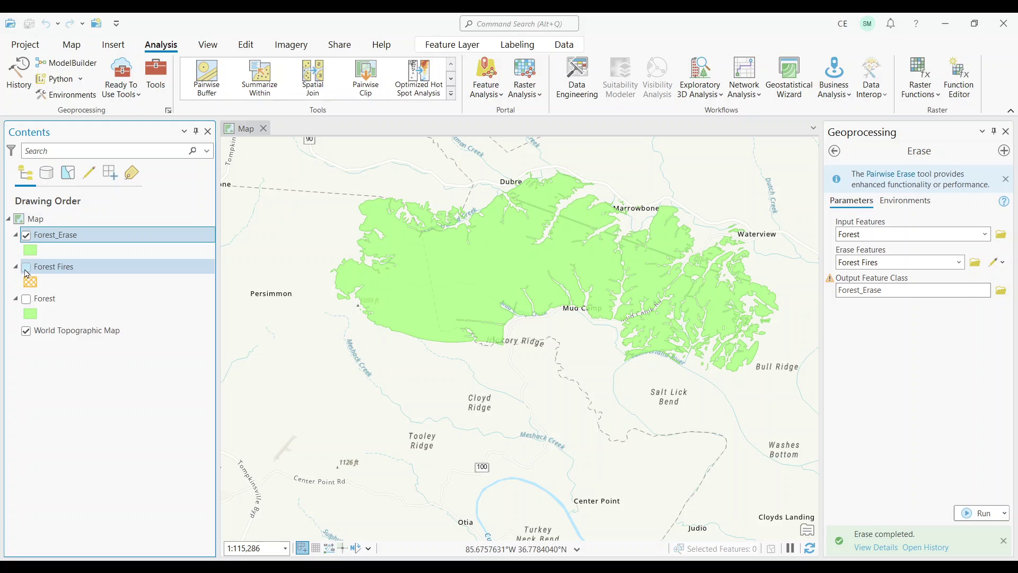